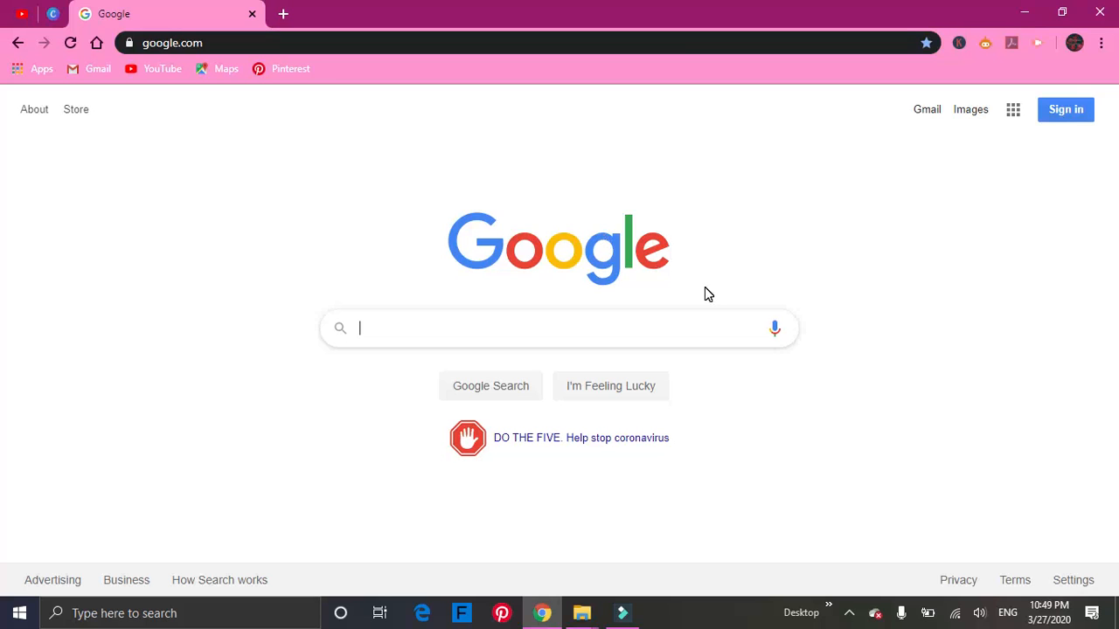
Search Google for "download filmora 9".
text(d)
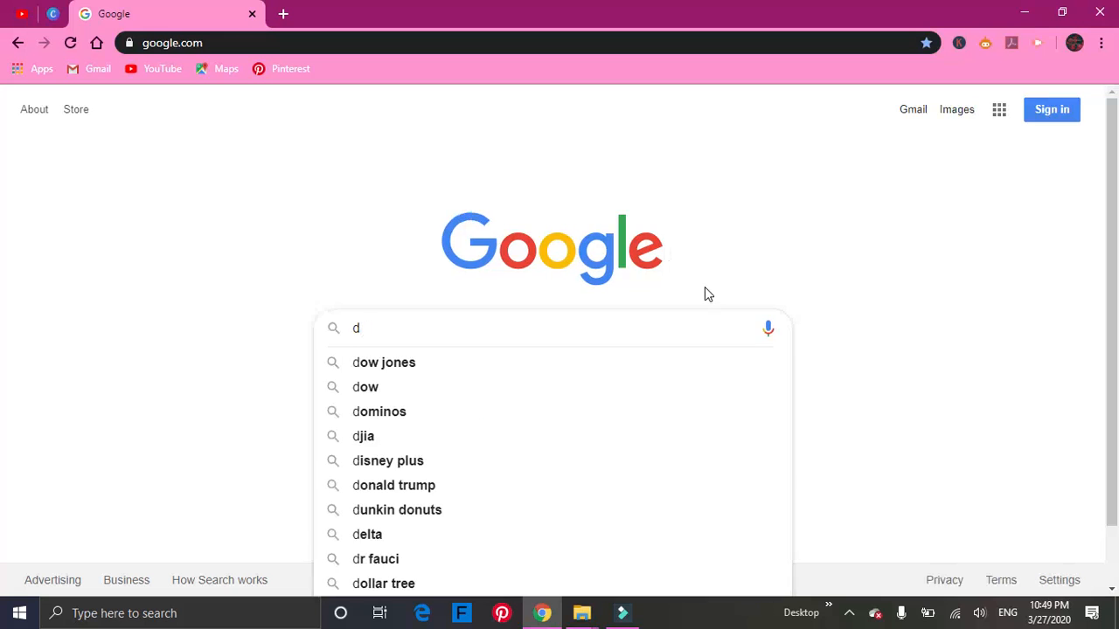
text(ownload f)
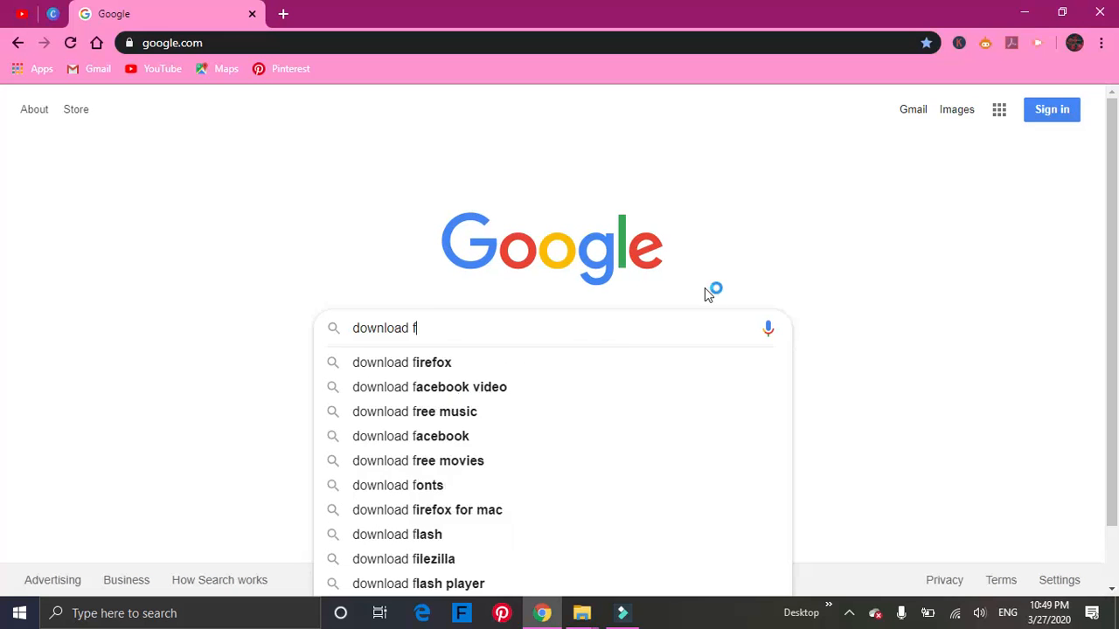
text(ilmora)
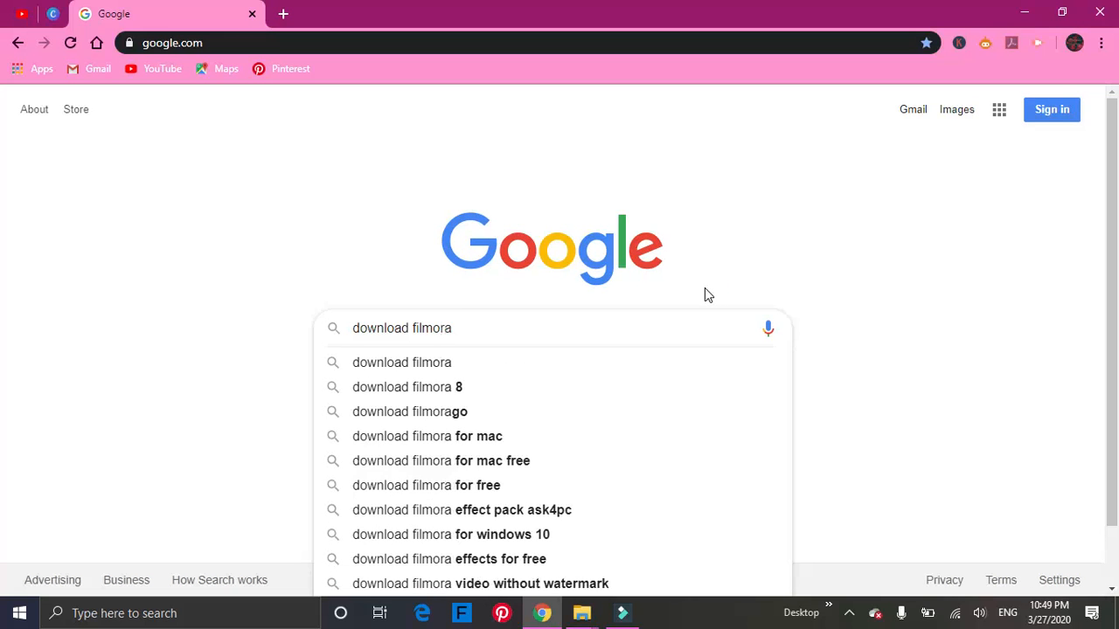
text( 9)
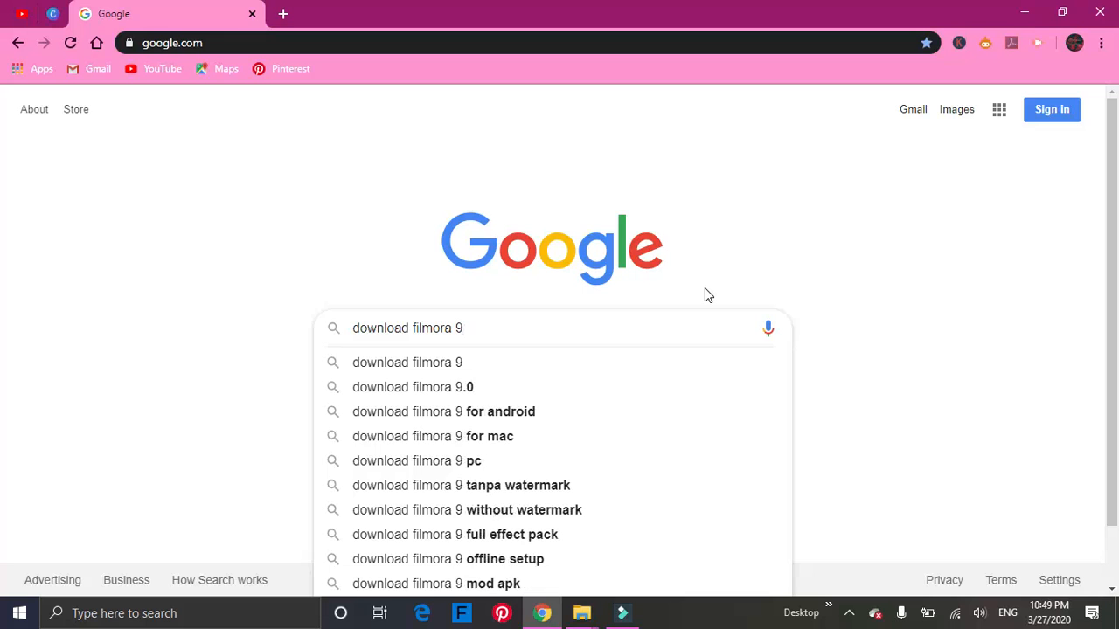
key(Return)
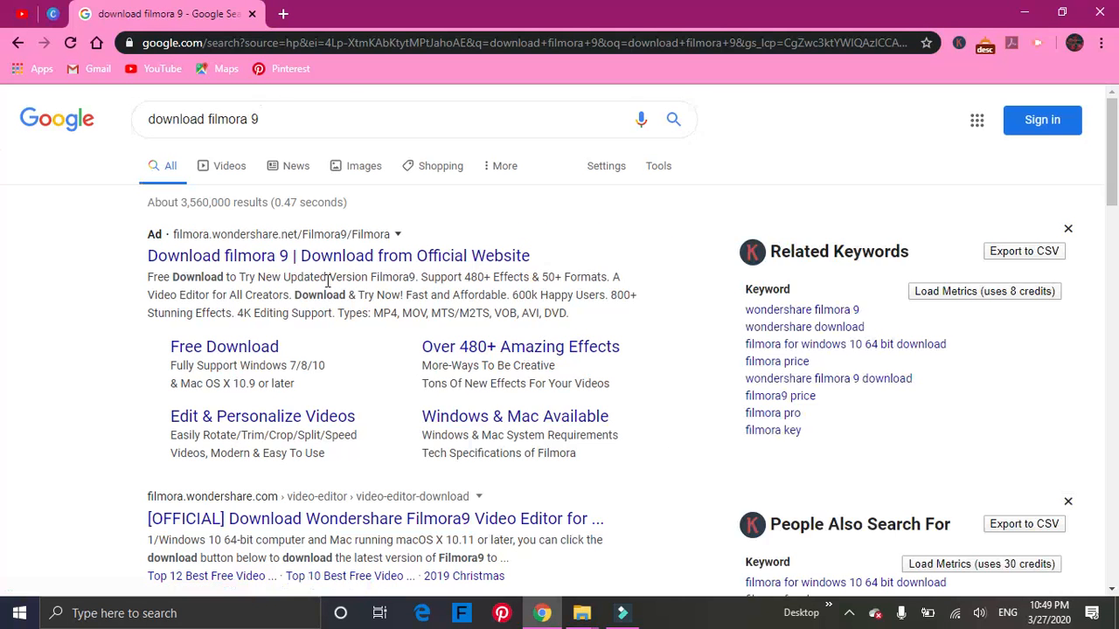
Open the Free Download result for Filmora9, dismiss the notification request and view the Windows and macOS trial download options.
scroll(227, 360, down, 3)
click(224, 357)
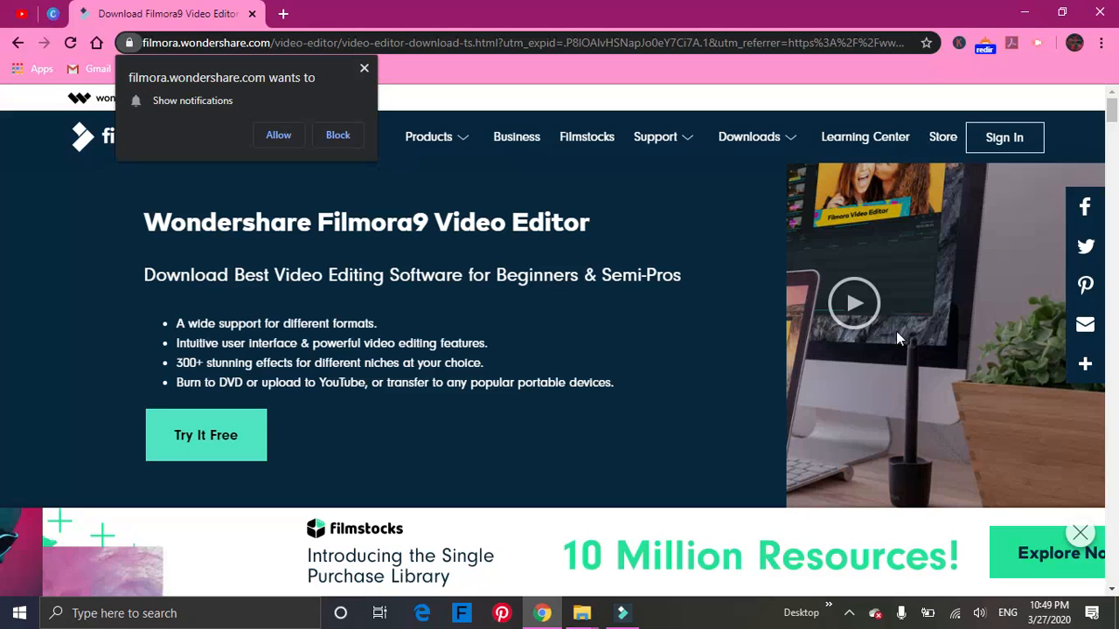
click(364, 70)
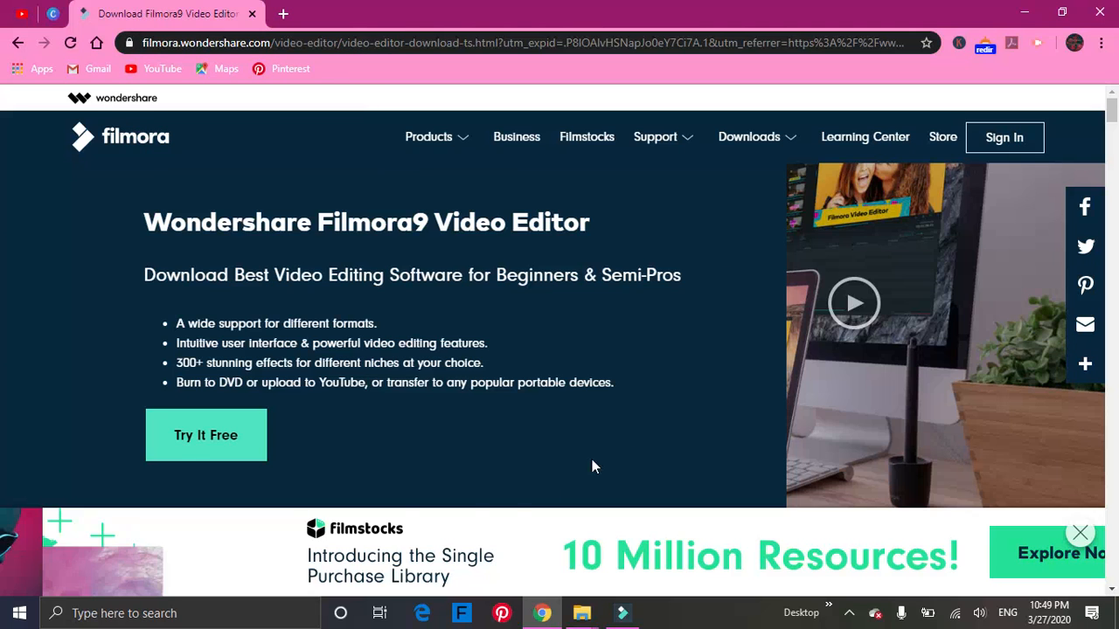
scroll(350, 362, down, 2)
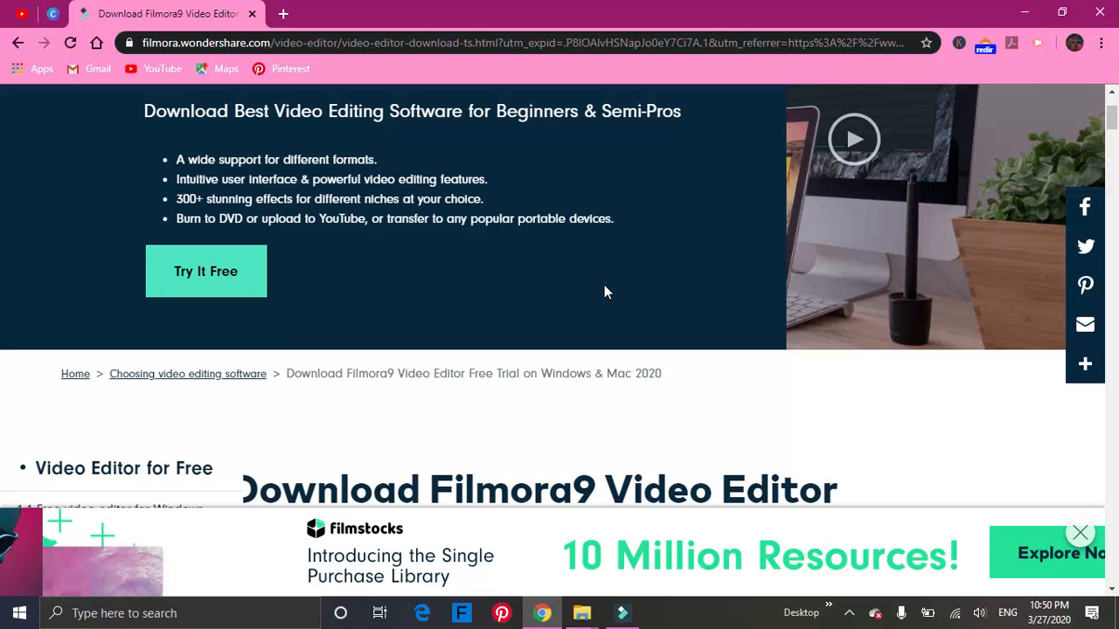
scroll(625, 341, down, 4)
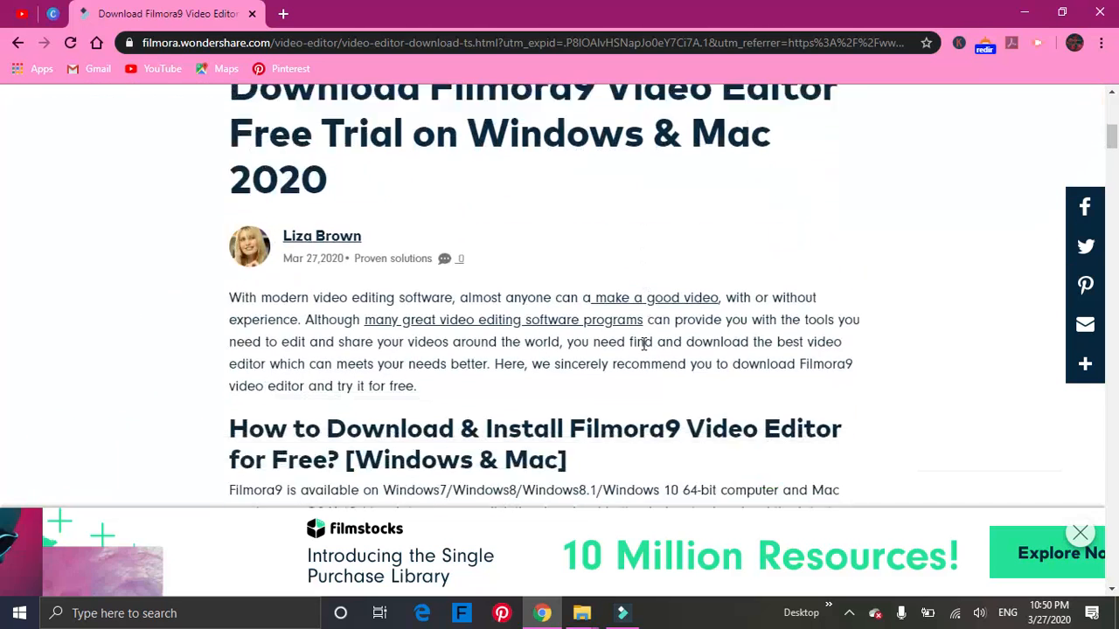
scroll(643, 347, down, 8)
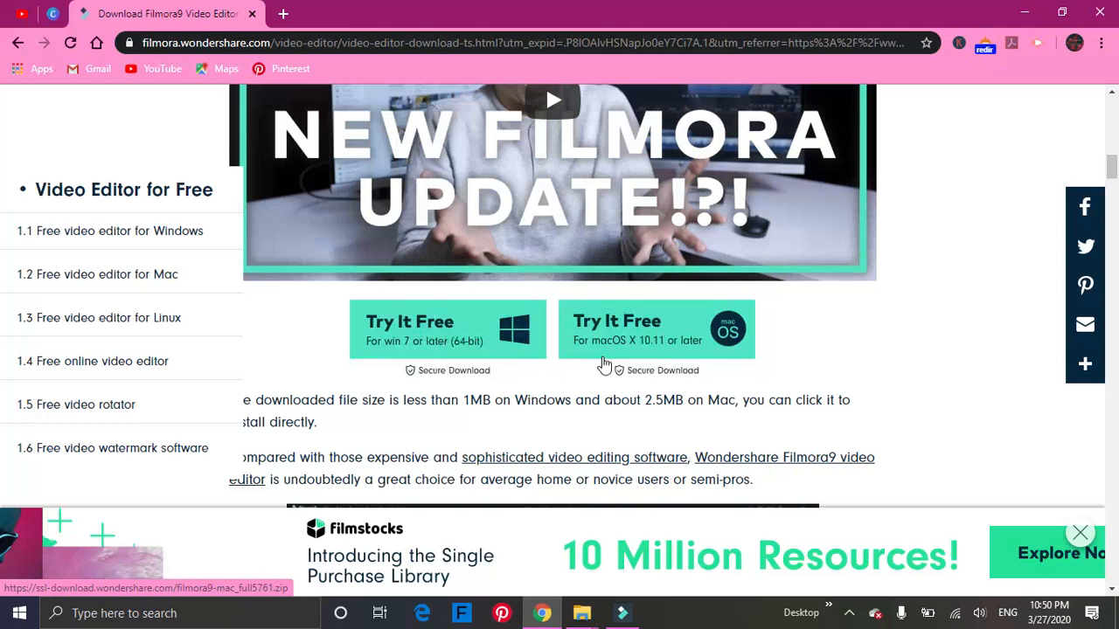
Switch from the browser to the open Filmora9 project and move the playhead to the start of the timeline.
click(1043, 16)
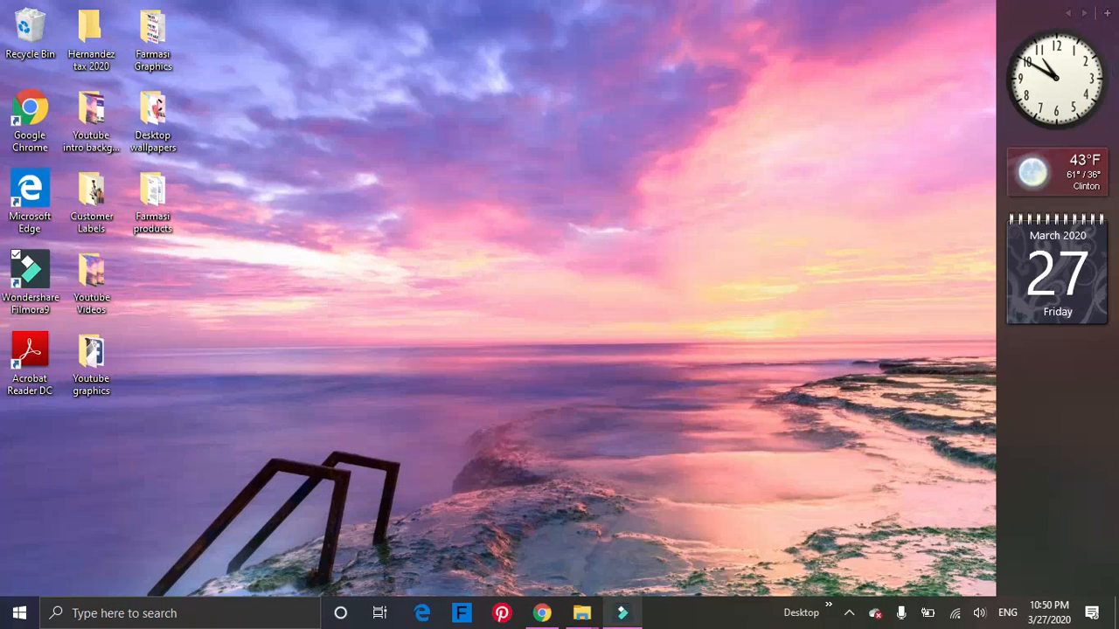
click(620, 617)
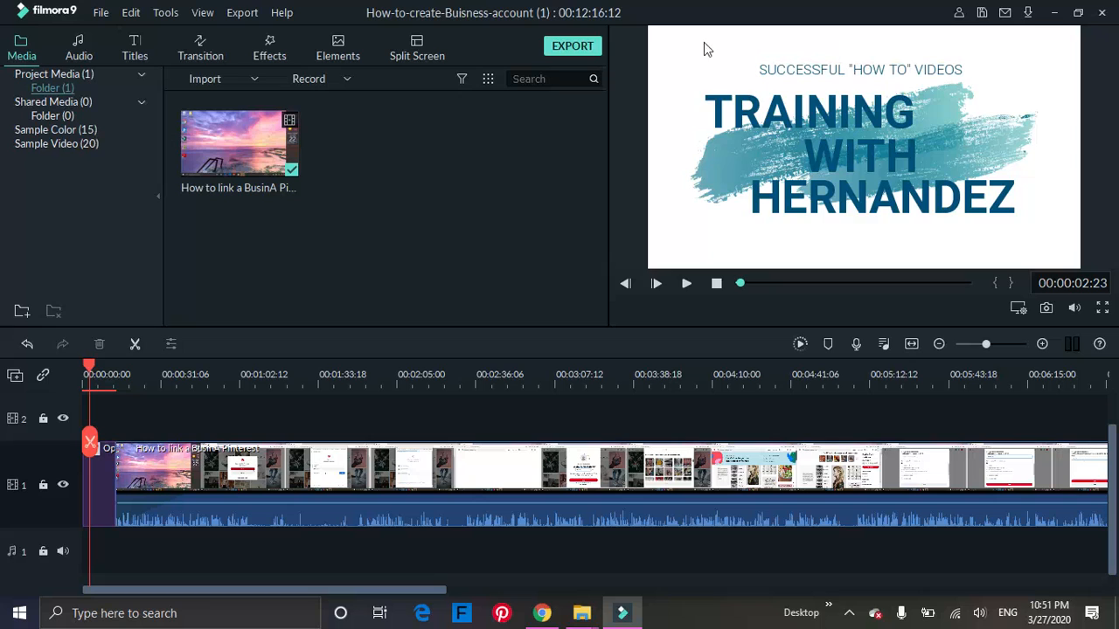
drag(88, 365, 83, 367)
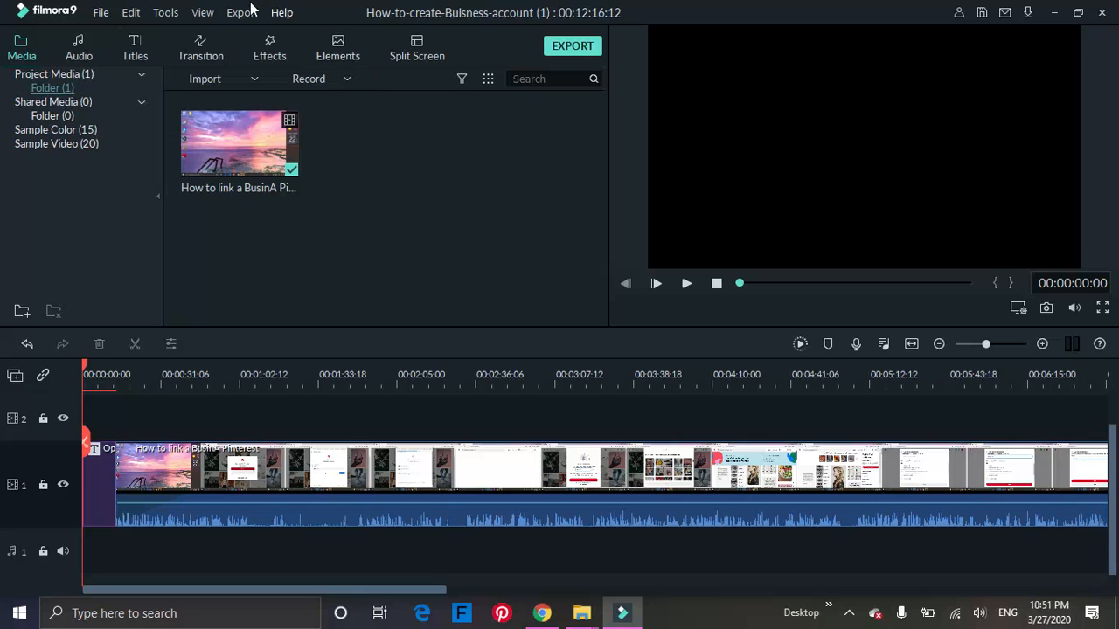
Browse the Titles, Lower 3rds and Subtitles presets in the titles library.
click(135, 48)
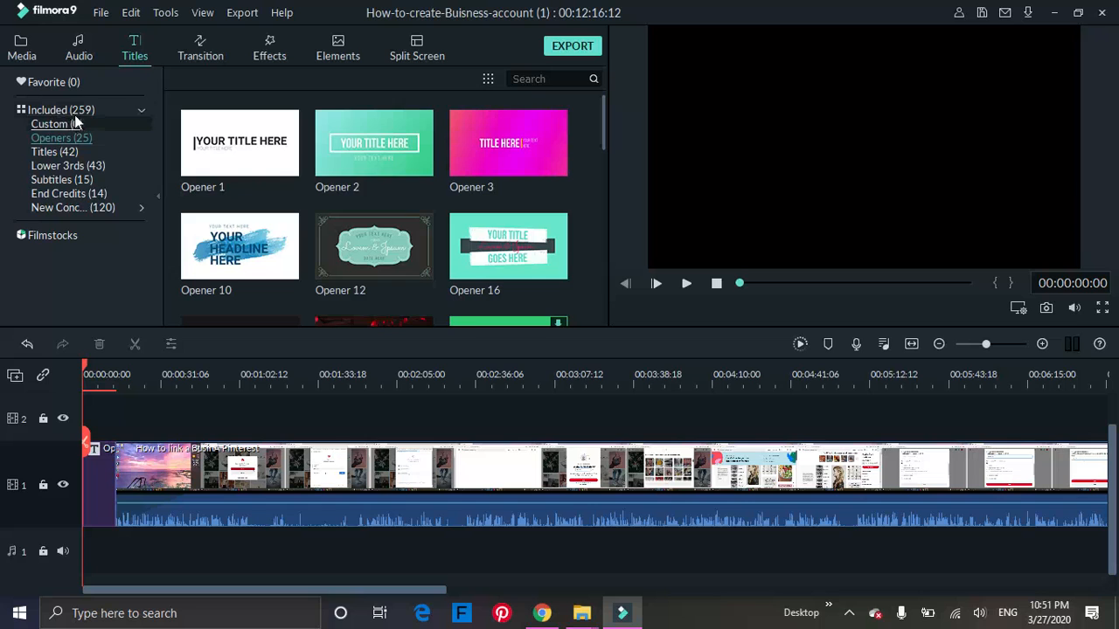
click(39, 154)
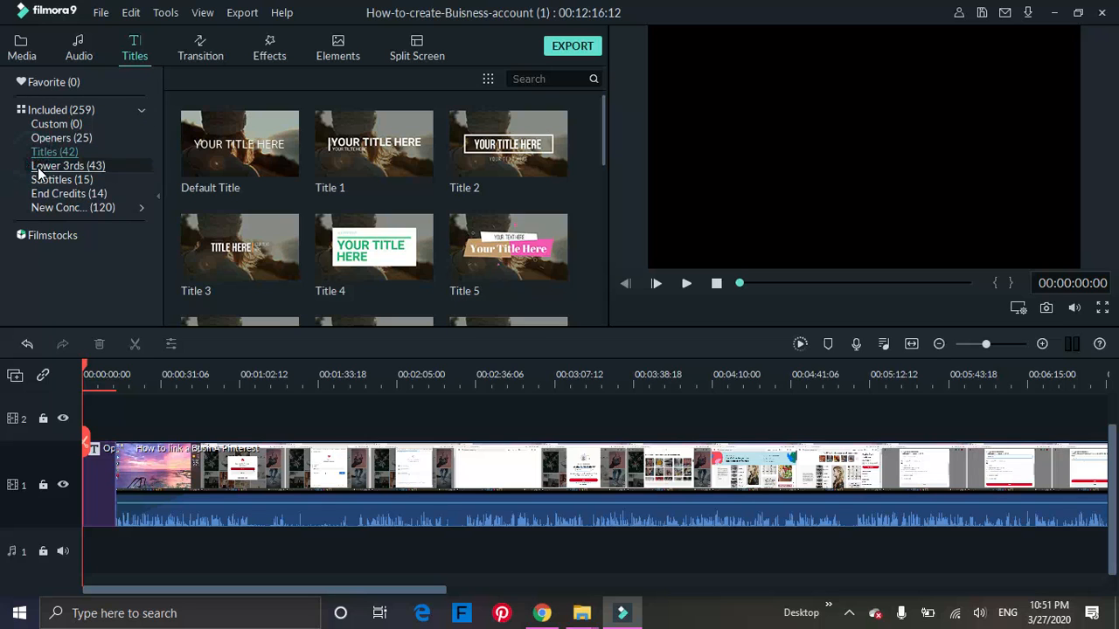
click(40, 168)
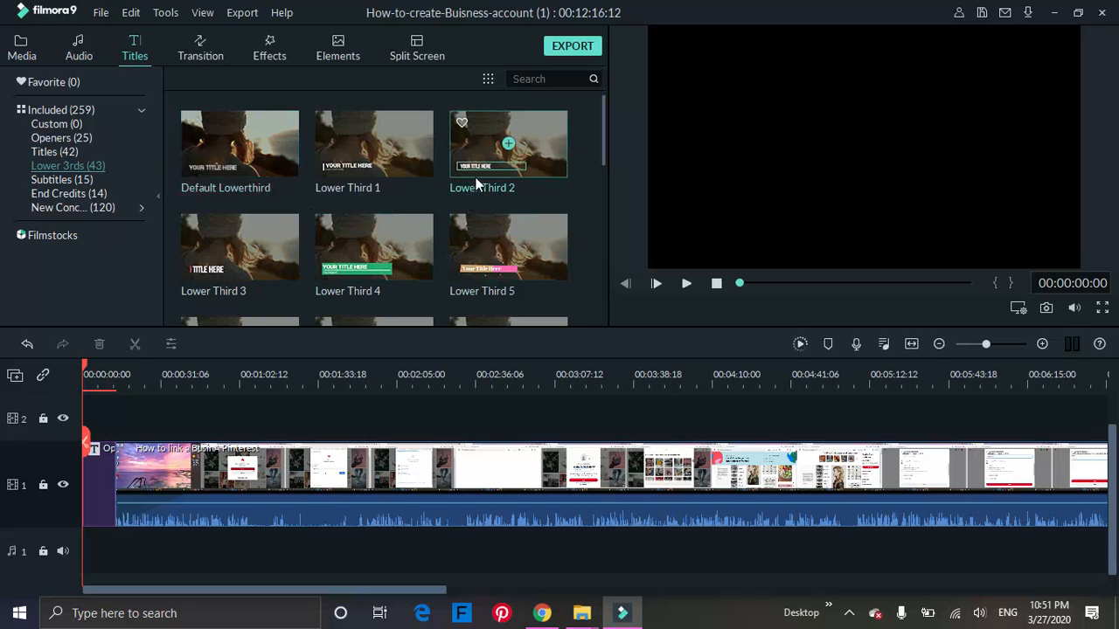
scroll(472, 178, down, 10)
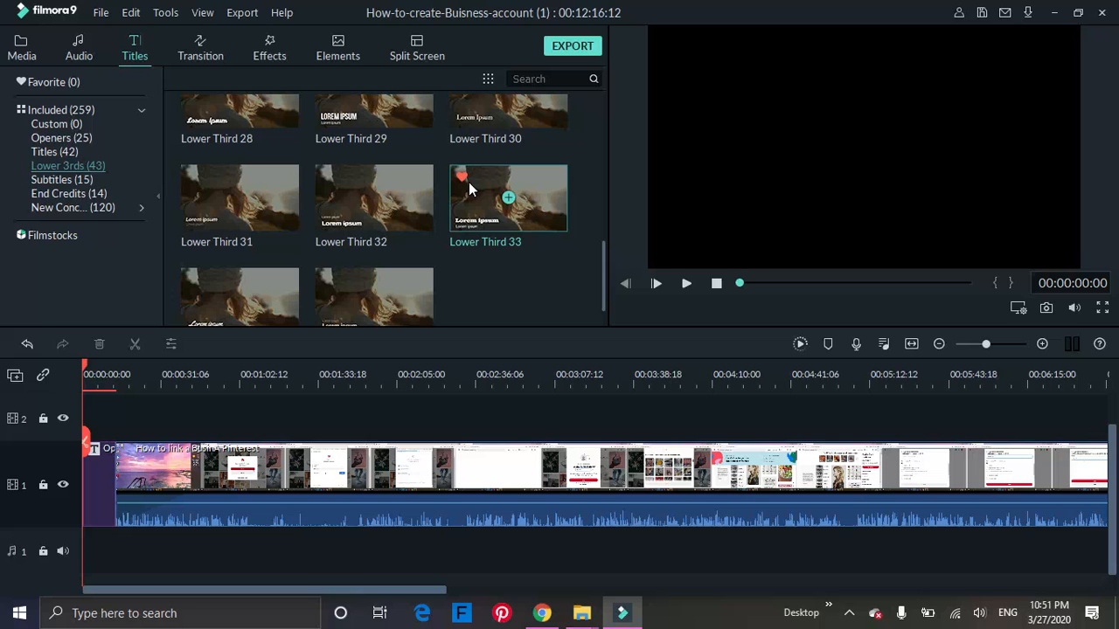
click(87, 180)
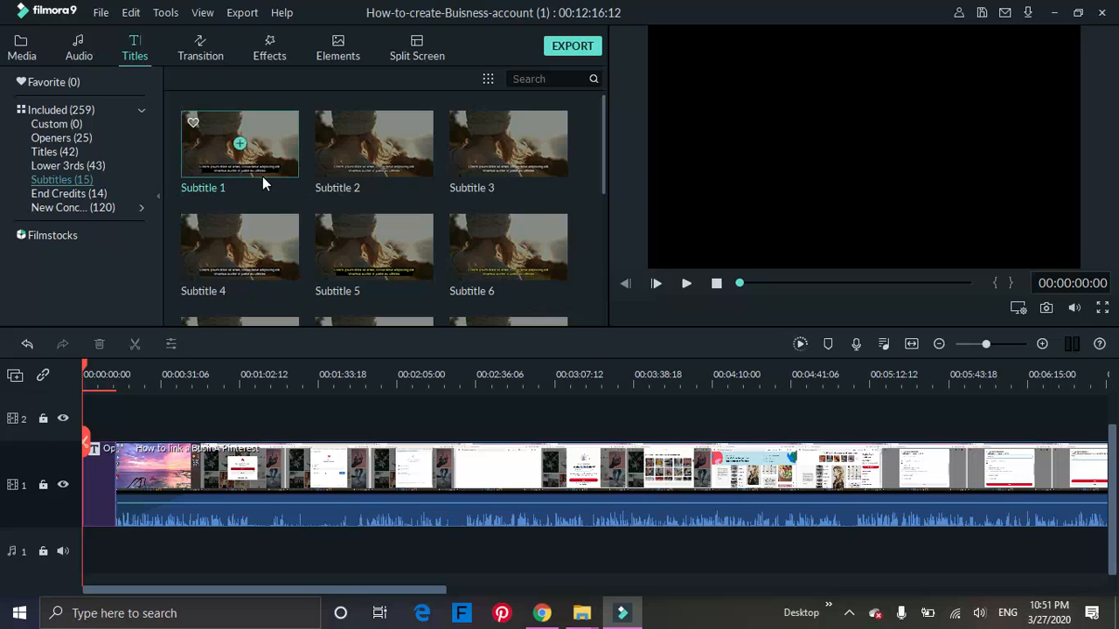
scroll(262, 183, down, 3)
scroll(265, 175, down, 2)
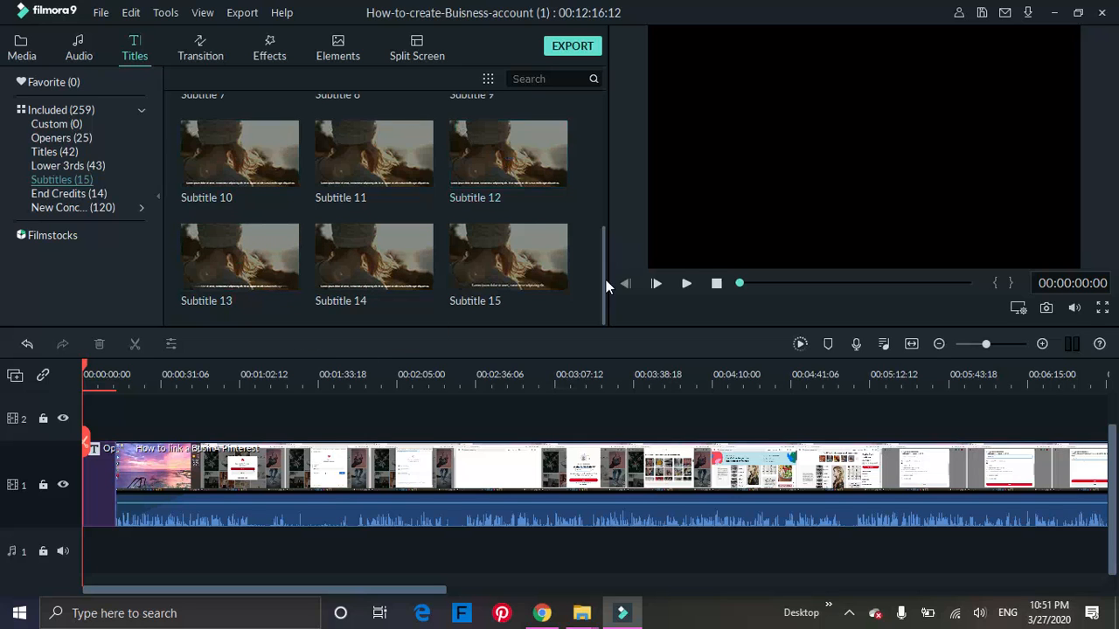
Examine the End Credits and new lower-thirds presets, and return to the Openers presets to view Opener 10.
click(58, 194)
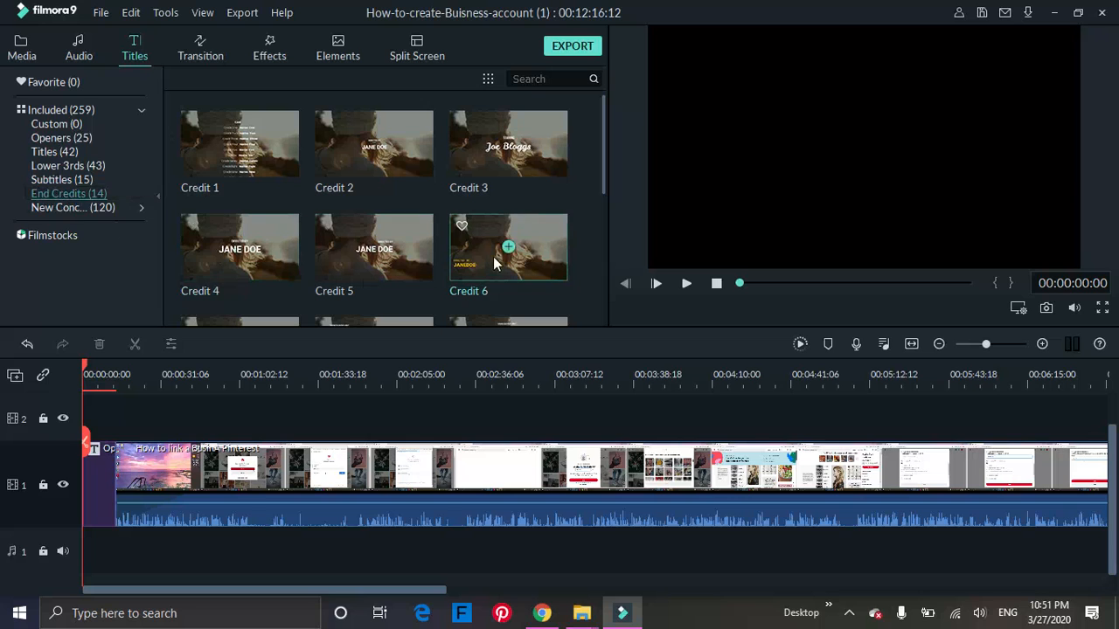
scroll(518, 226, down, 5)
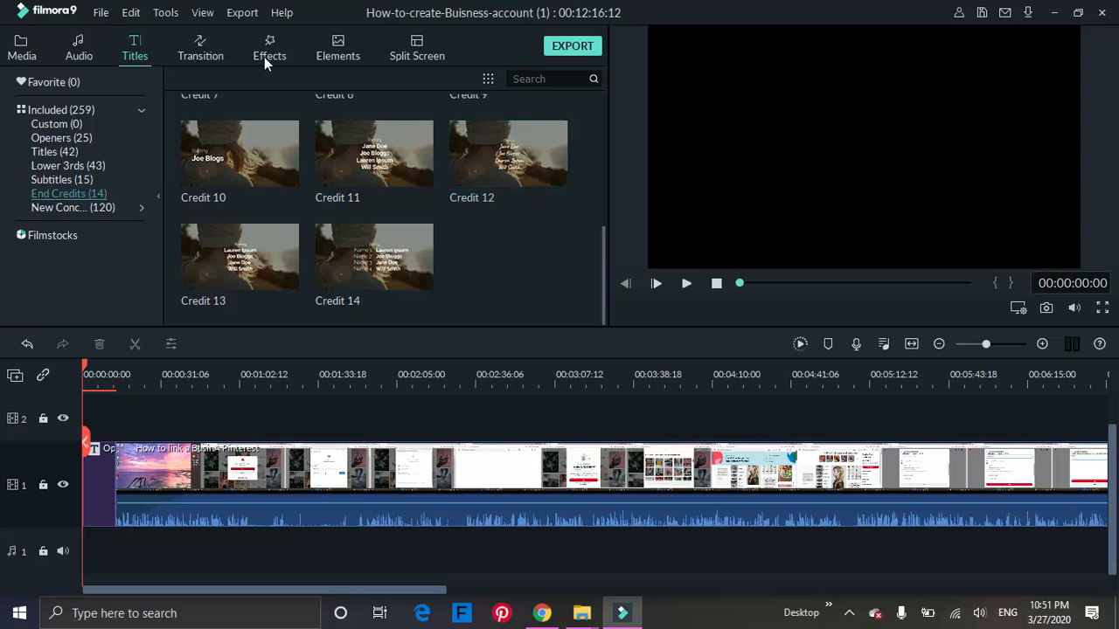
click(79, 208)
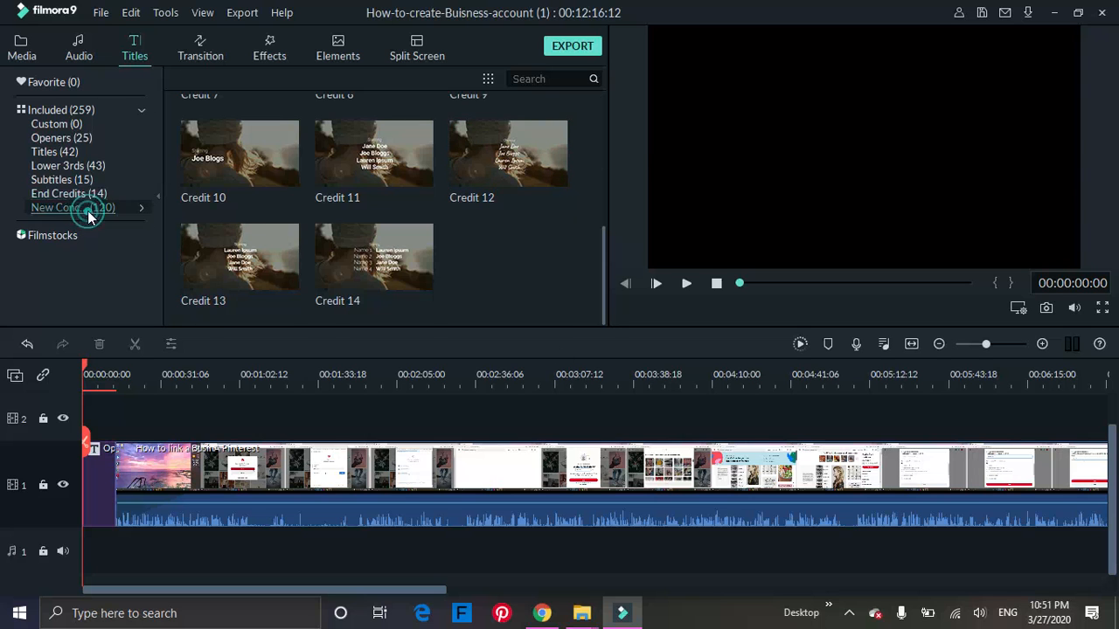
scroll(499, 225, down, 2)
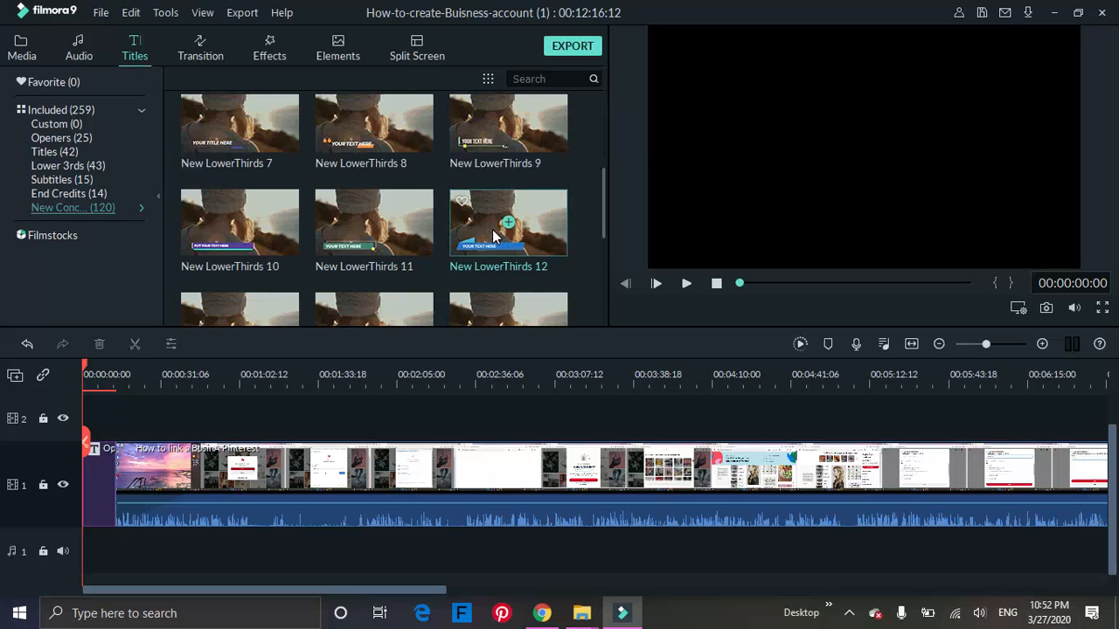
scroll(492, 237, down, 3)
scroll(490, 231, down, 3)
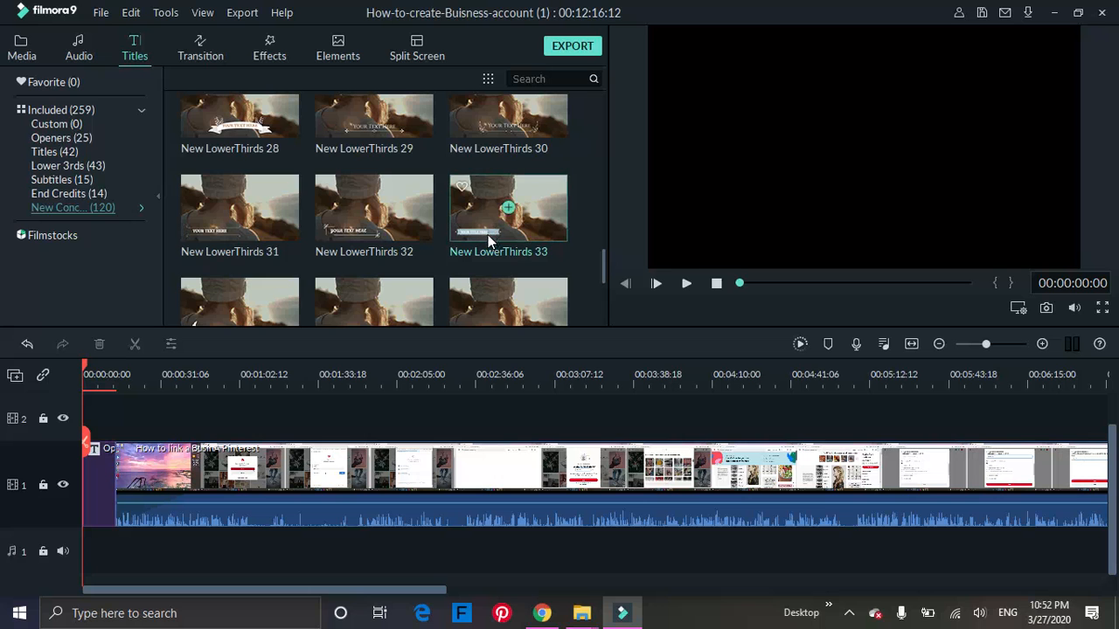
drag(600, 257, 602, 103)
click(85, 140)
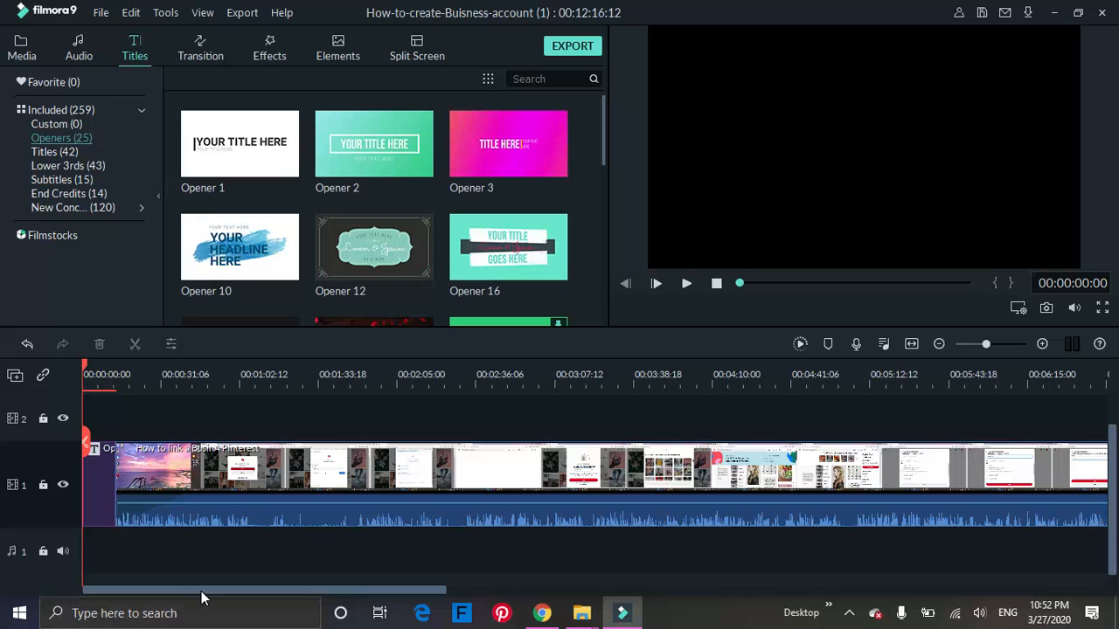
mouse_move(185, 227)
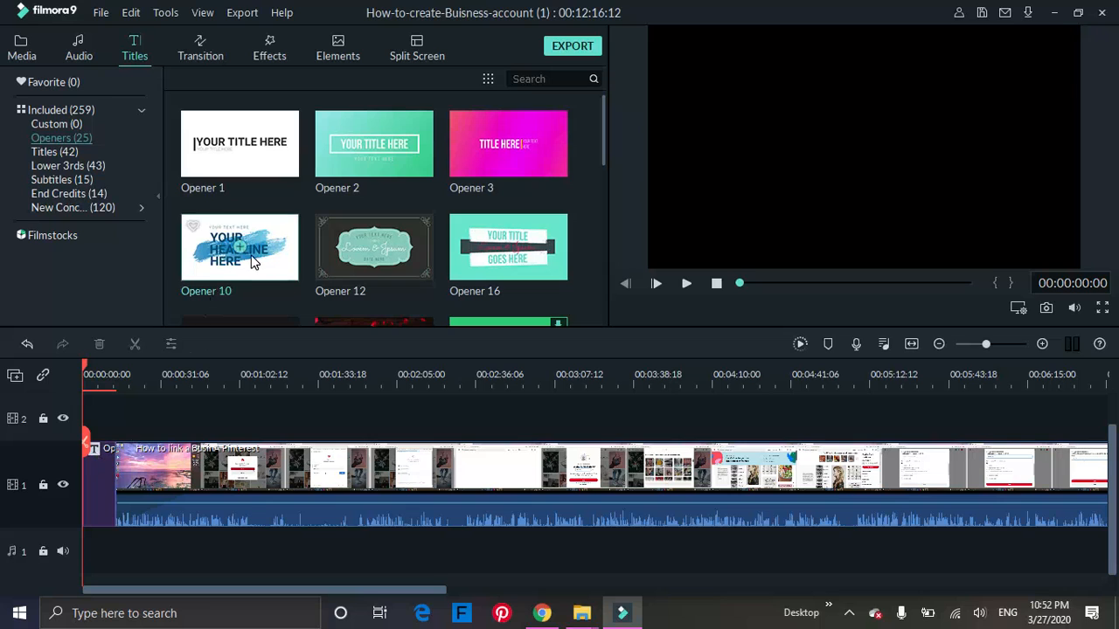
Open the opener title clip at the start of the timeline for editing and replace its top line with SUCCESFUL "HOW TO" VIDEOS.
click(93, 454)
double_click(96, 456)
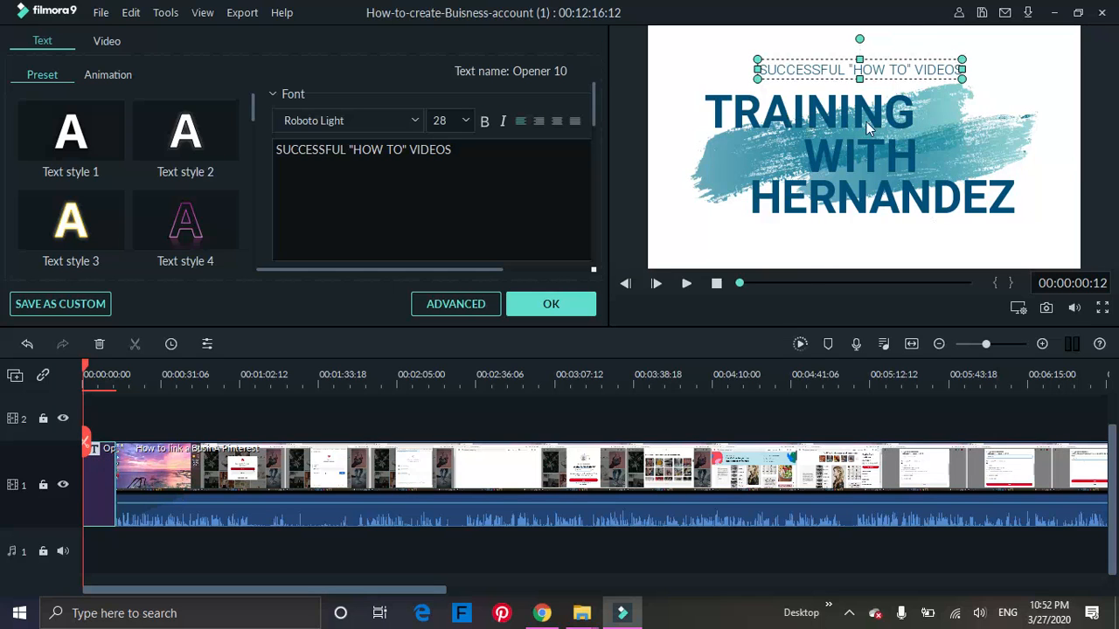
click(498, 168)
key(BackSpace)
key(BackSpace)
key(BackSpace)
key(BackSpace)
key(BackSpace)
key(BackSpace)
key(BackSpace)
key(BackSpace)
key(BackSpace)
key(BackSpace)
key(BackSpace)
key(BackSpace)
key(BackSpace)
key(BackSpace)
key(BackSpace)
key(BackSpace)
key(BackSpace)
key(BackSpace)
key(BackSpace)
key(BackSpace)
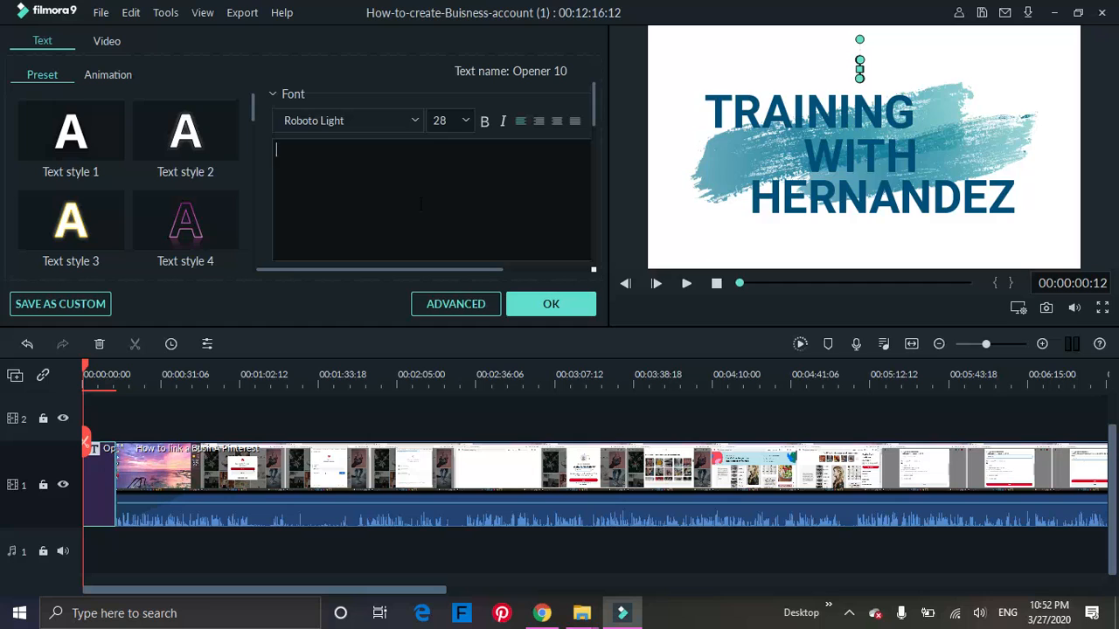
text(Succesful)
key(BackSpace)
key(BackSpace)
key(BackSpace)
key(BackSpace)
key(BackSpace)
key(BackSpace)
key(BackSpace)
key(BackSpace)
key(BackSpace)
text(SUCCESFUL )
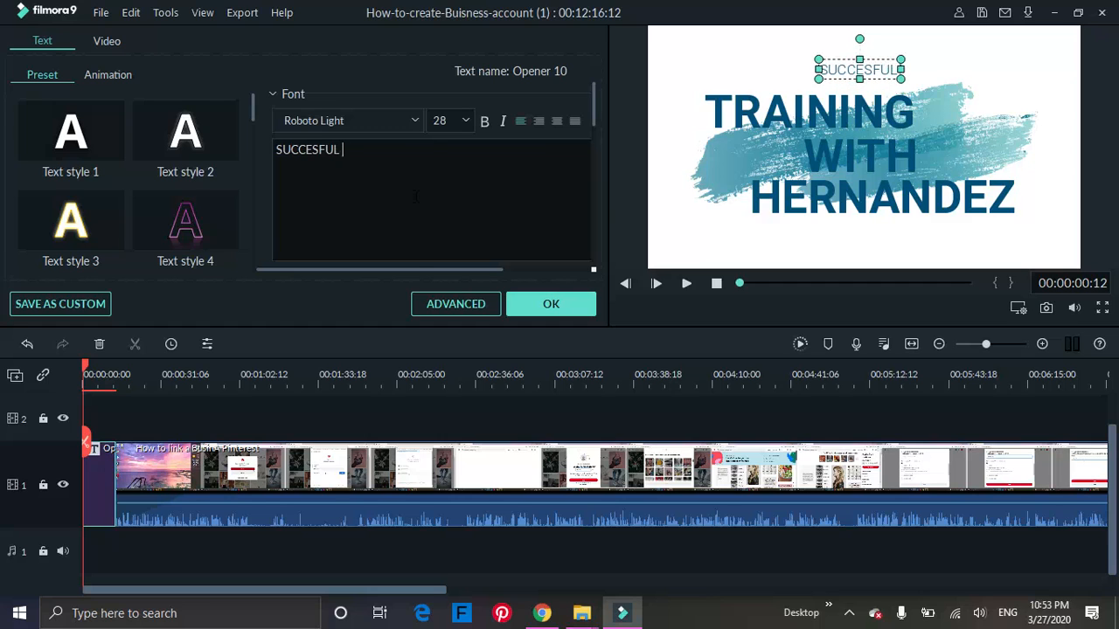
text("HOW TO")
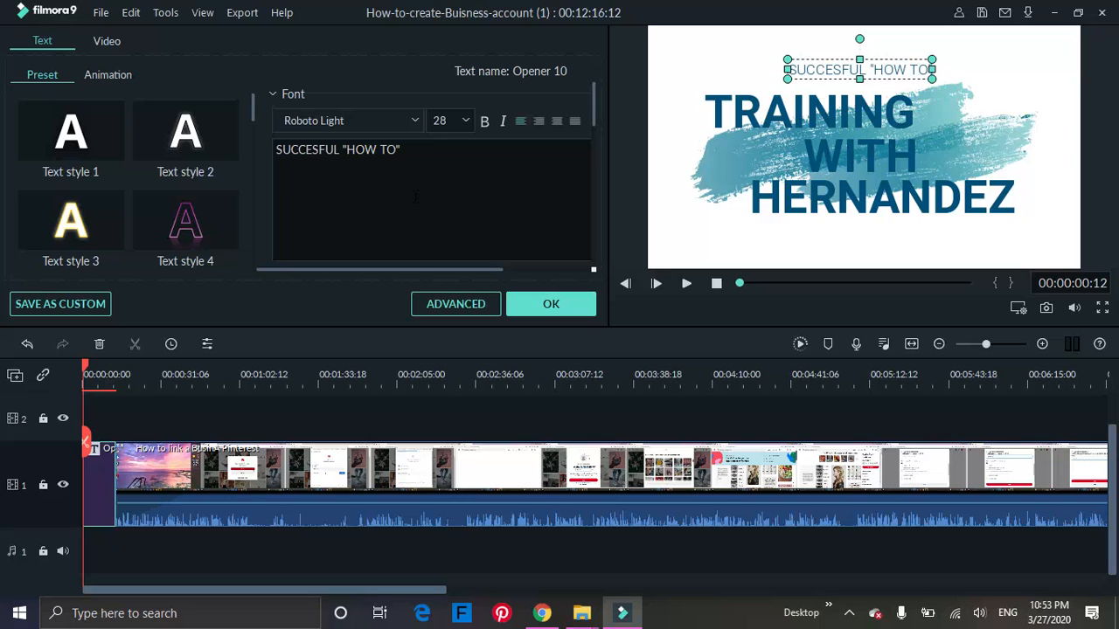
text( VIDEOS)
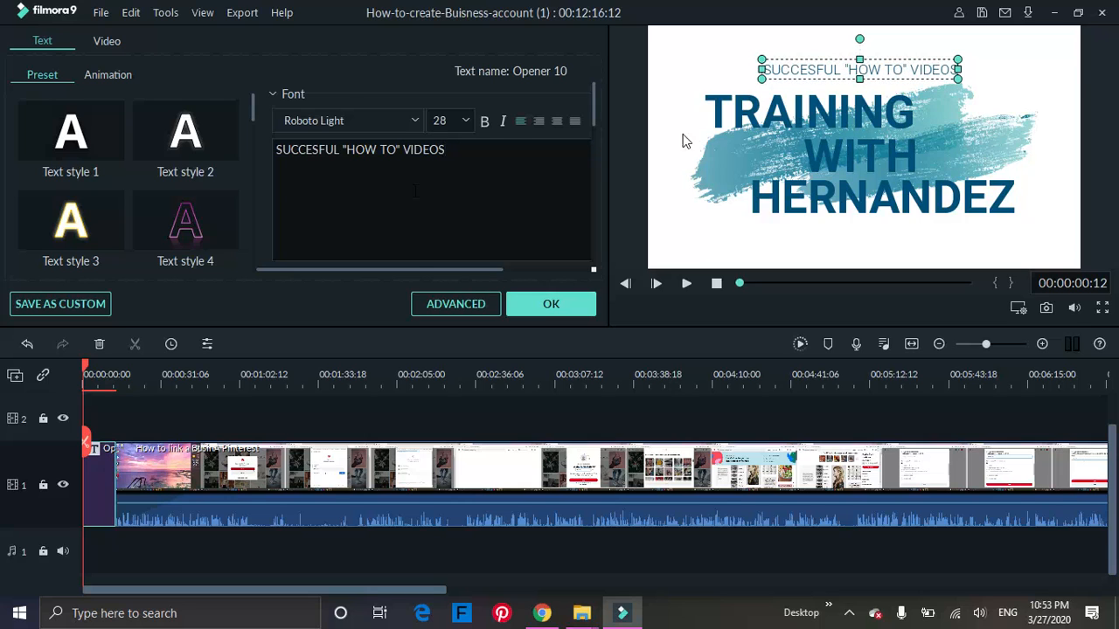
Select each of the opener's three large headline lines in turn to view its editable text.
click(724, 108)
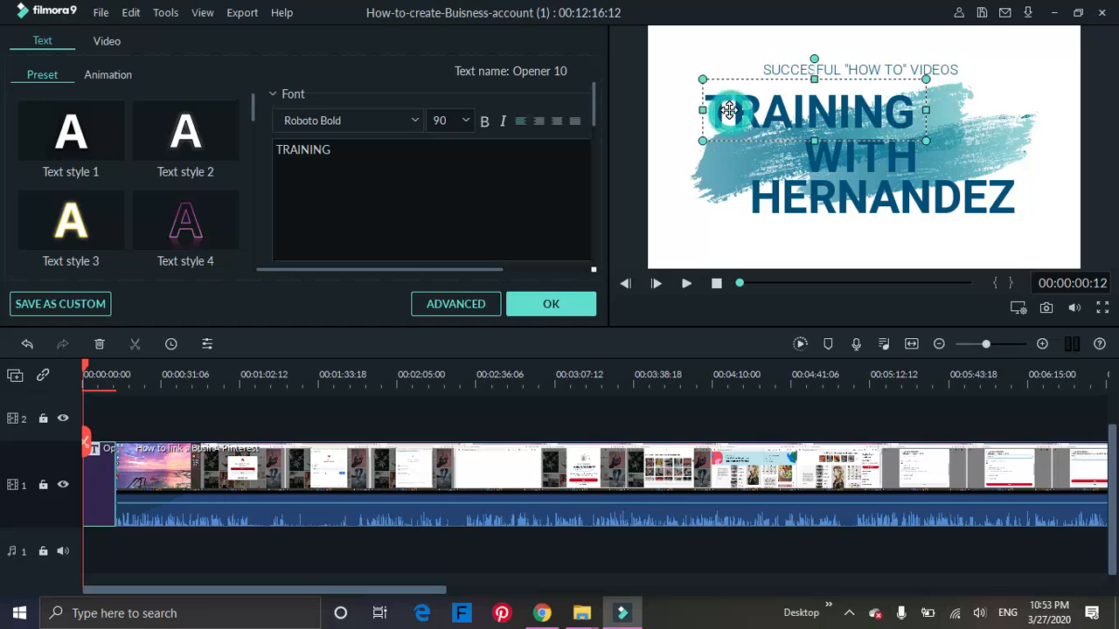
click(425, 161)
click(815, 163)
click(835, 196)
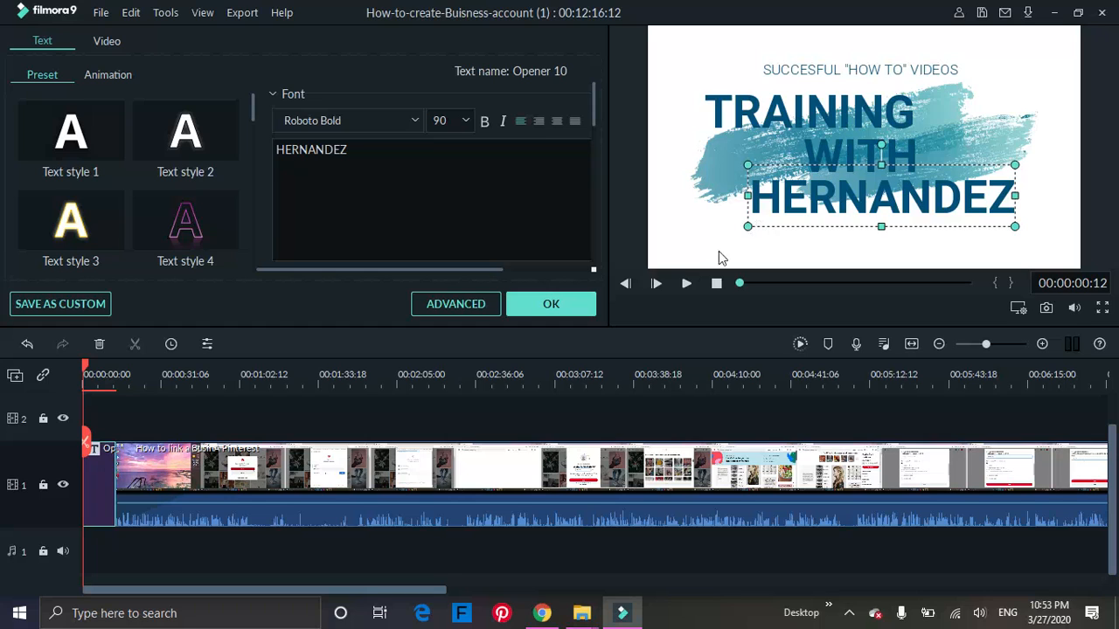
Browse the preset text styles and accept the opener title edits.
click(255, 115)
drag(251, 113, 262, 238)
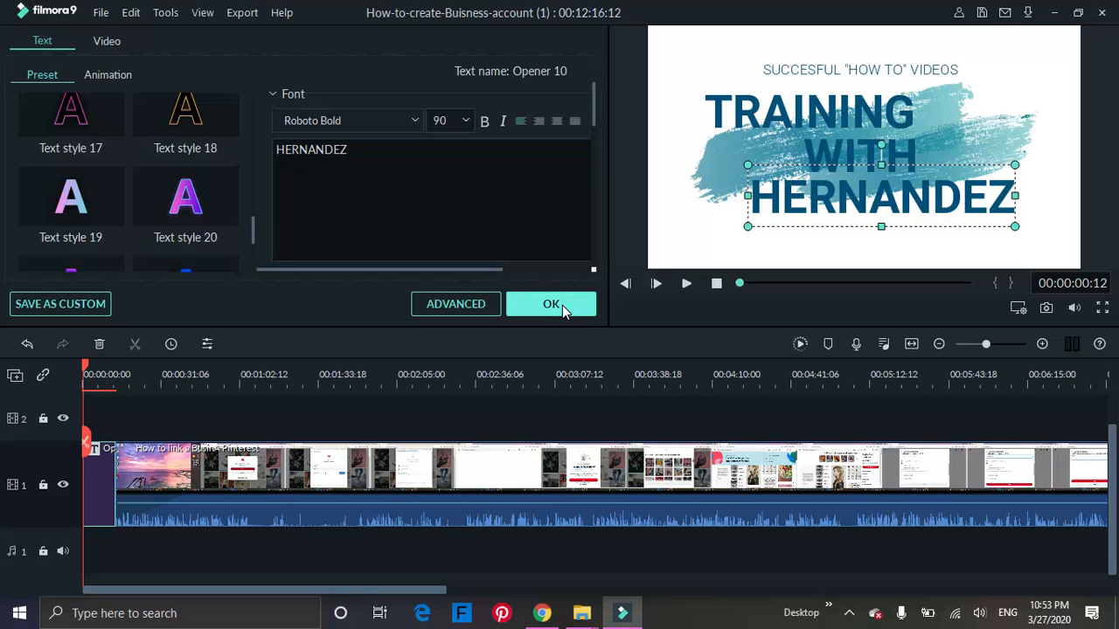
click(535, 305)
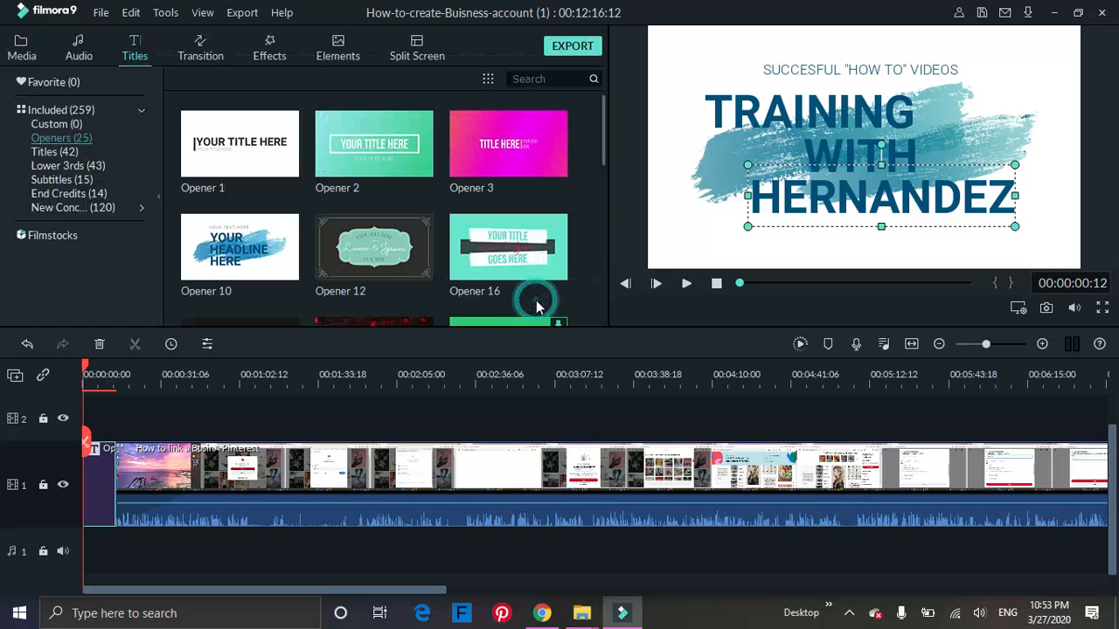